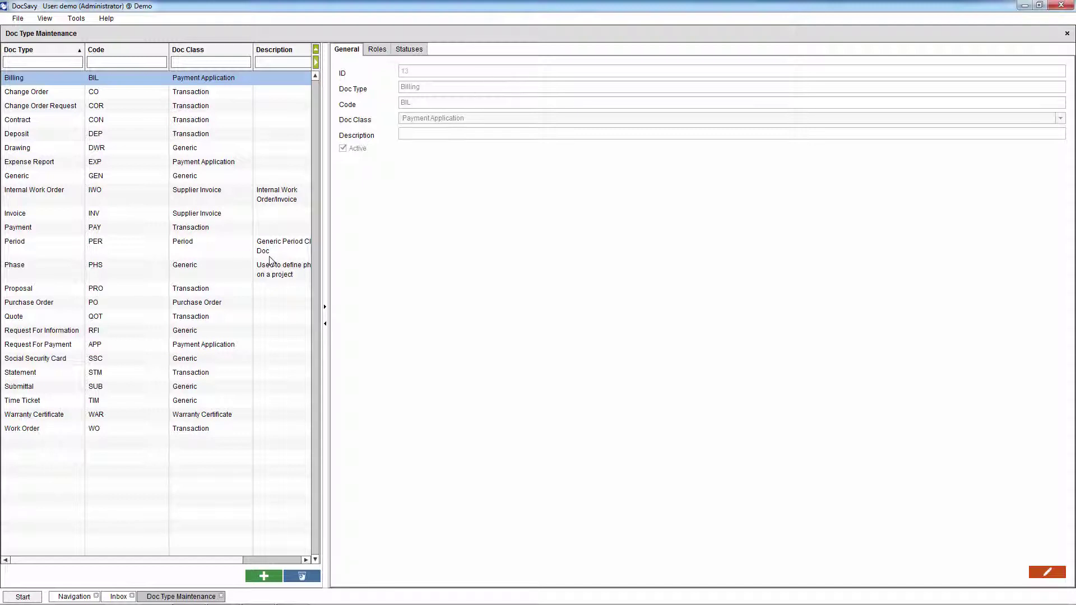
# Step: Show the Active column in the list of doc types
pyautogui.rightClick(154, 57)
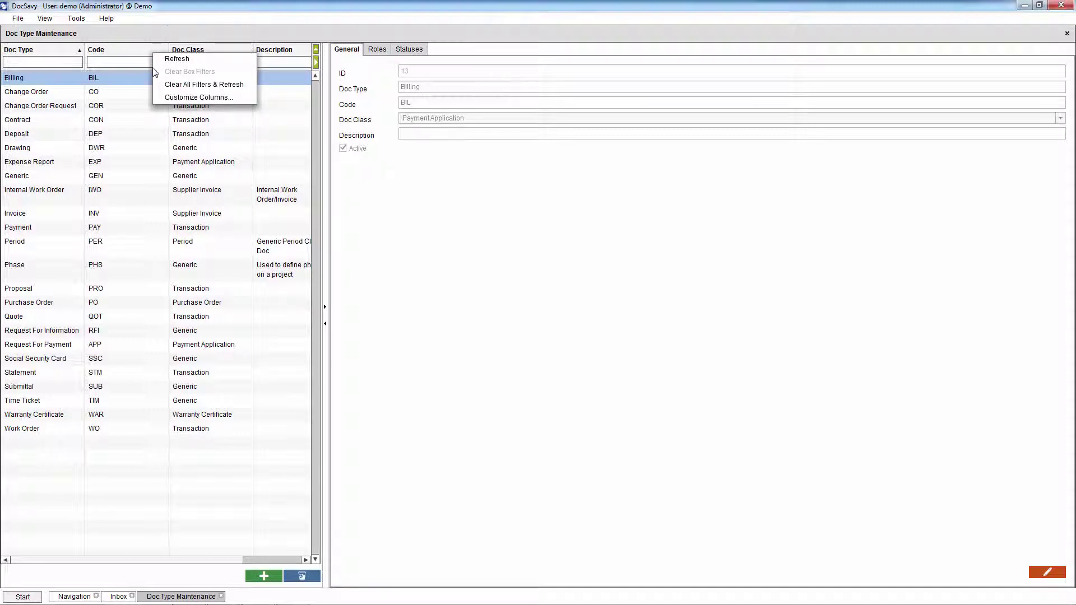
pyautogui.click(158, 97)
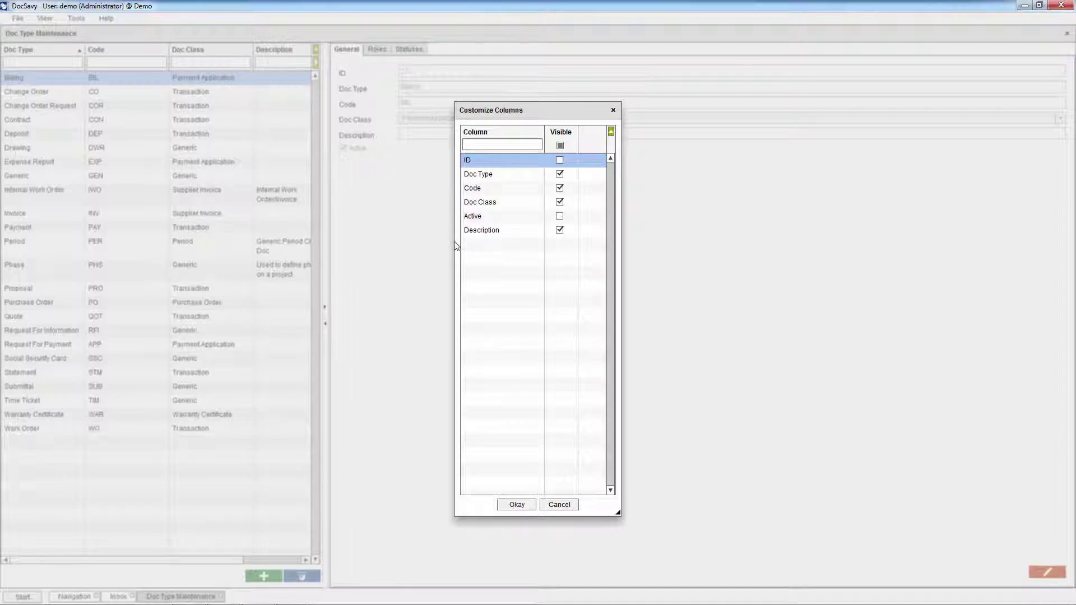
pyautogui.click(559, 216)
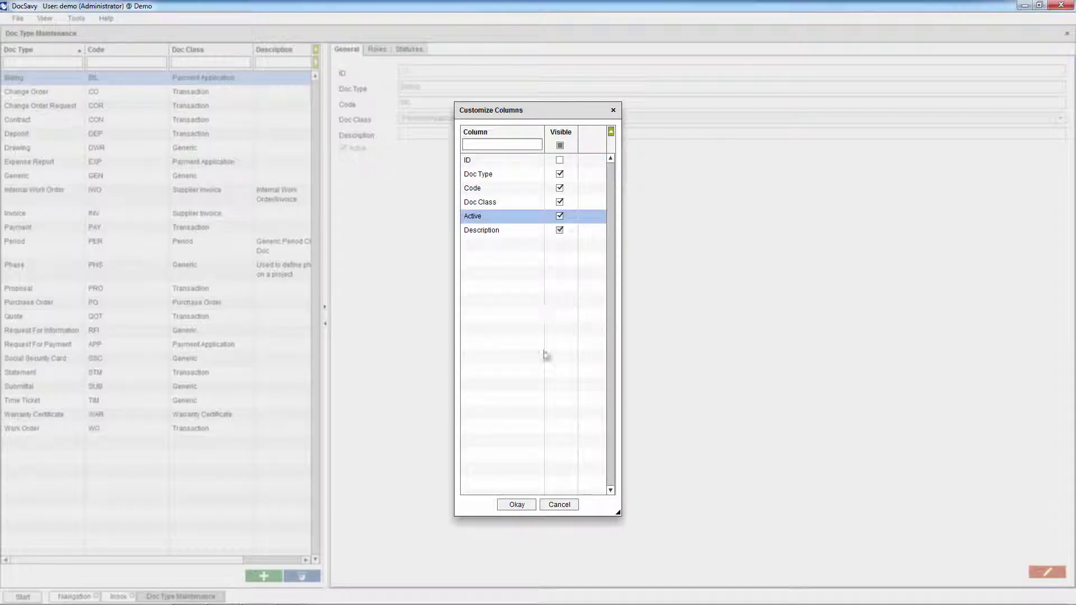
pyautogui.click(511, 505)
# Step: Start a new doc type and examine its Doc Type, Code, Doc Class, Description and Active fields, including the available class options
pyautogui.click(230, 228)
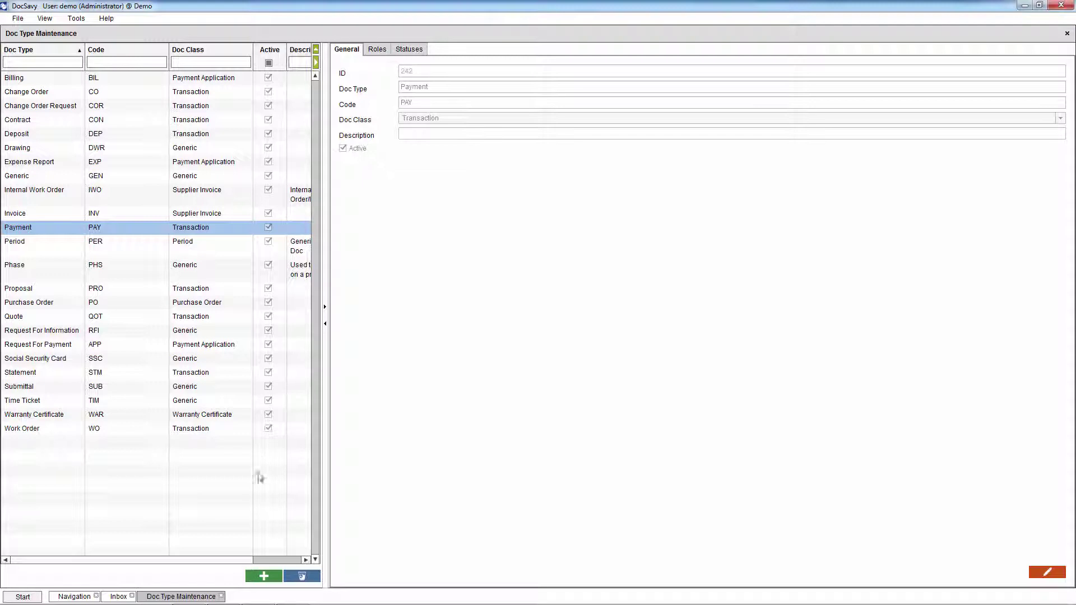
pyautogui.click(259, 575)
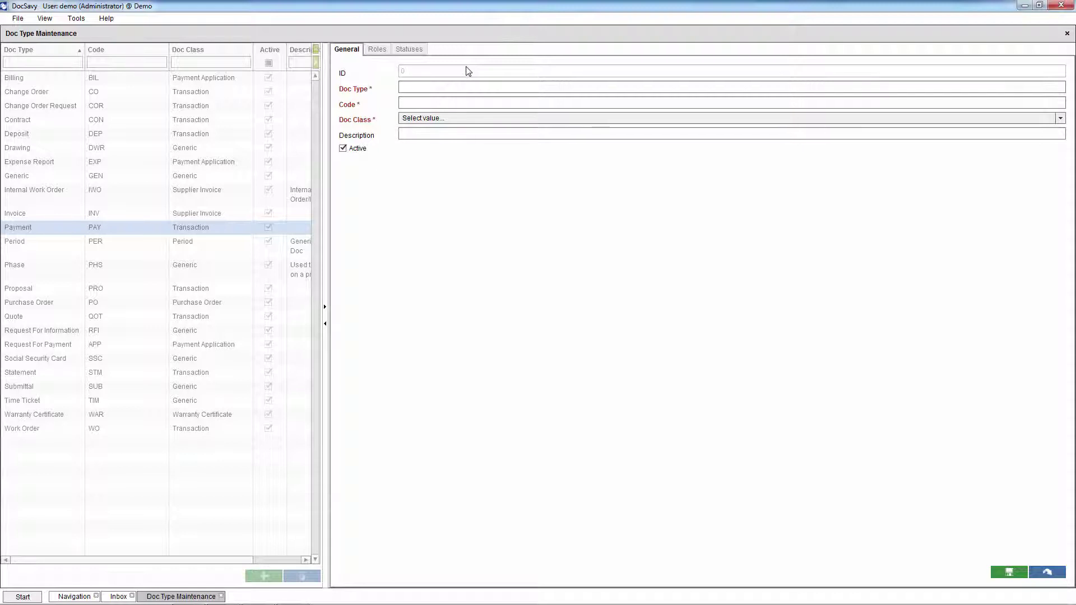
pyautogui.click(438, 86)
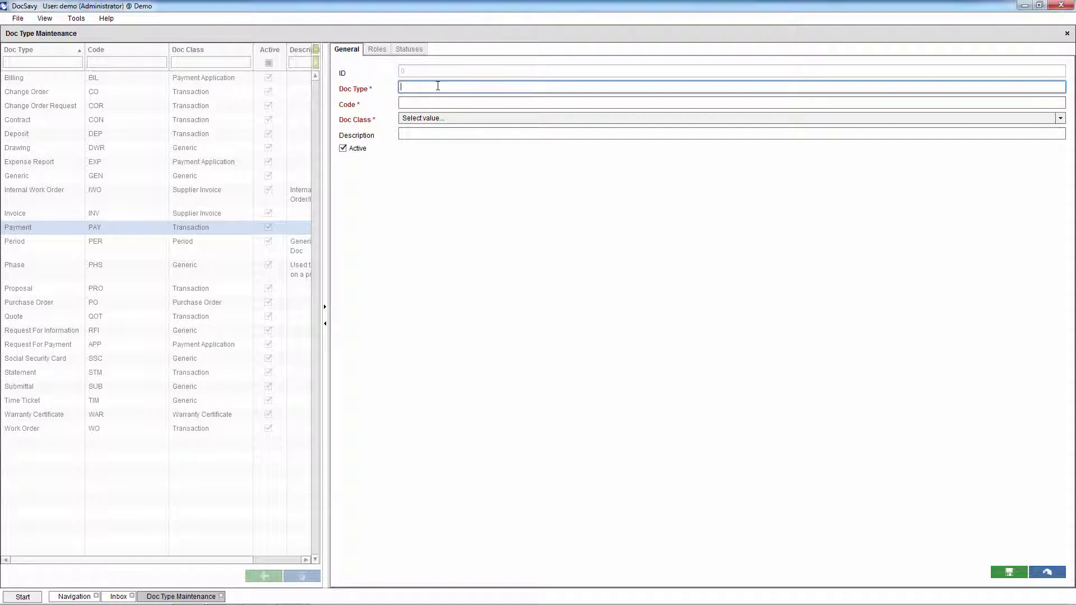
pyautogui.click(430, 103)
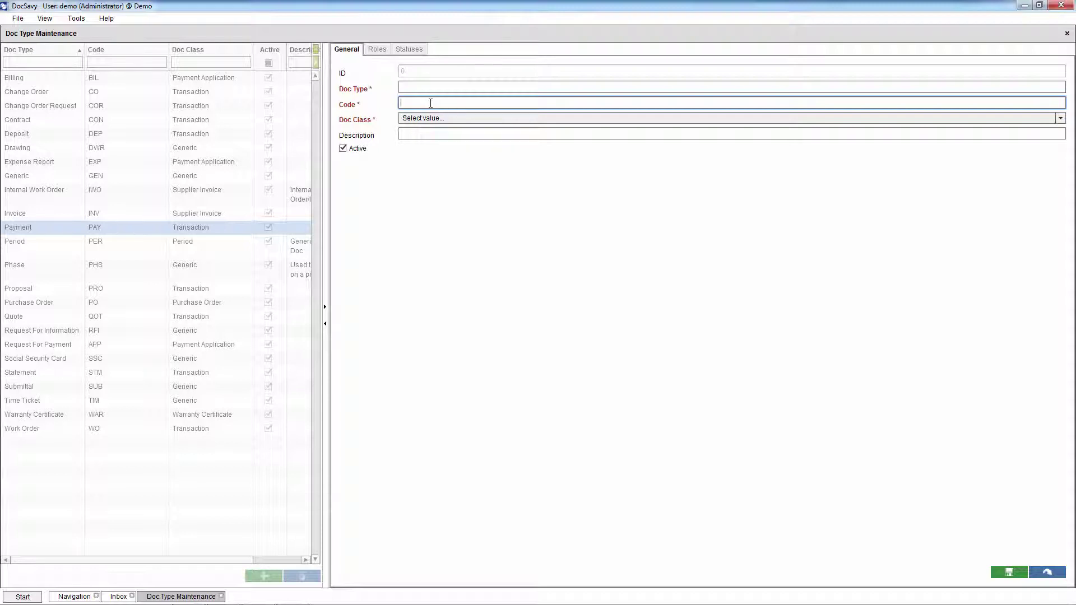
pyautogui.click(431, 119)
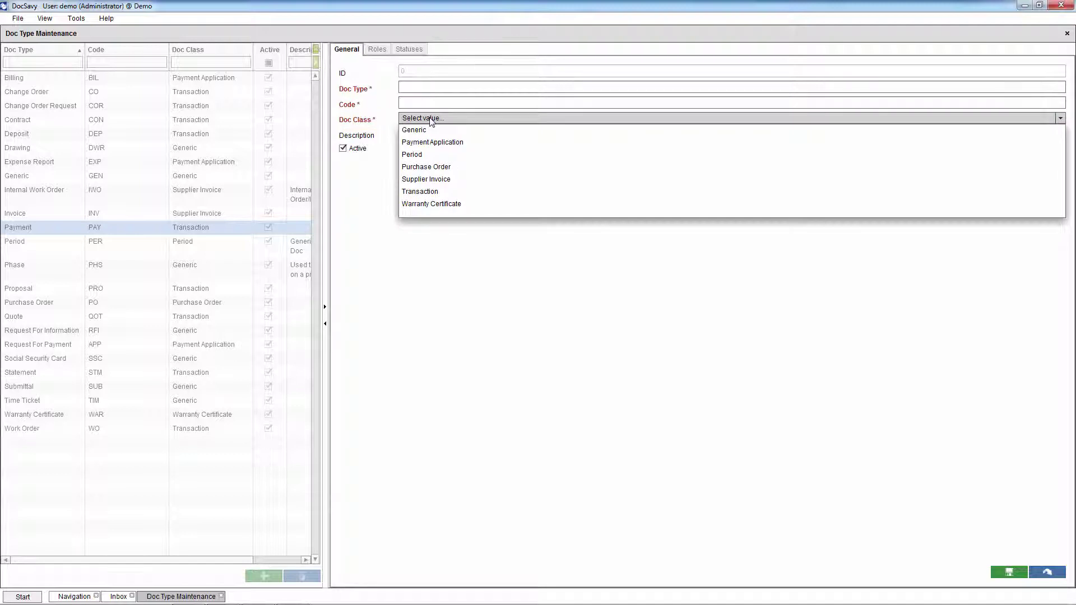
pyautogui.click(431, 119)
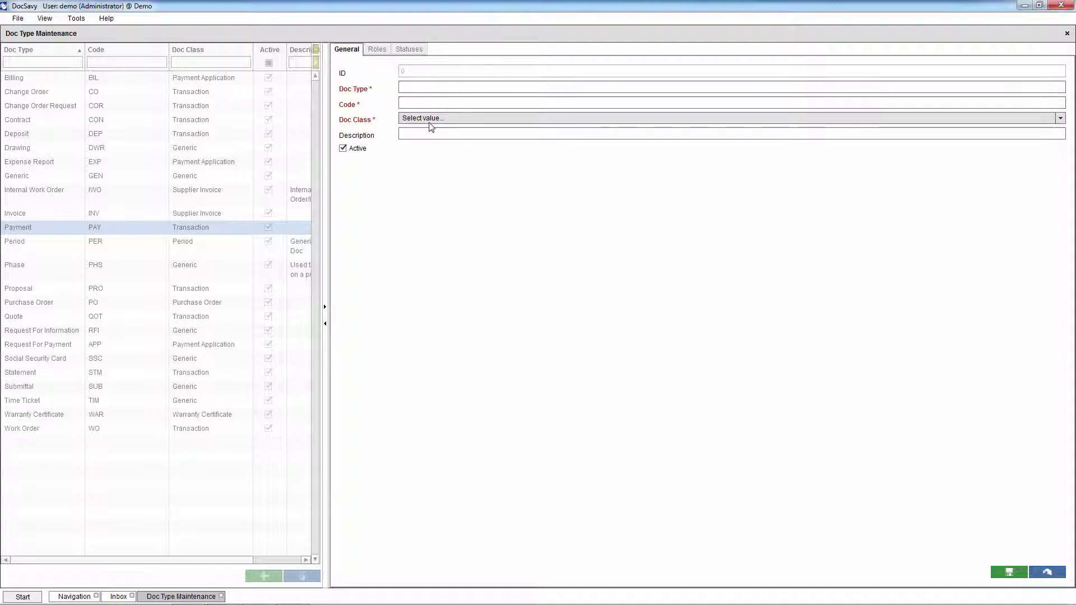
pyautogui.click(428, 134)
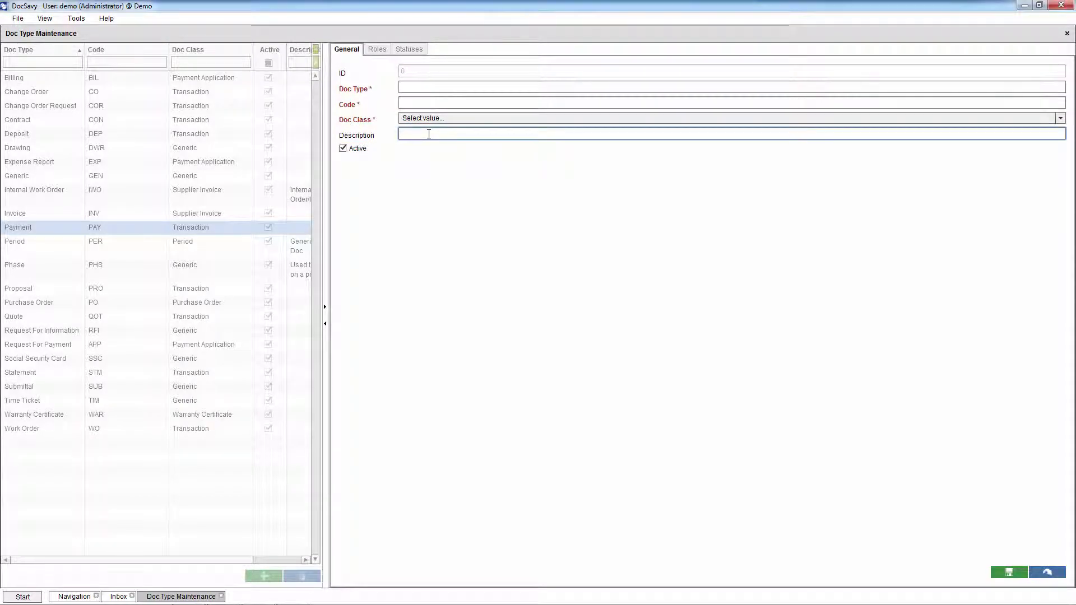
pyautogui.click(358, 149)
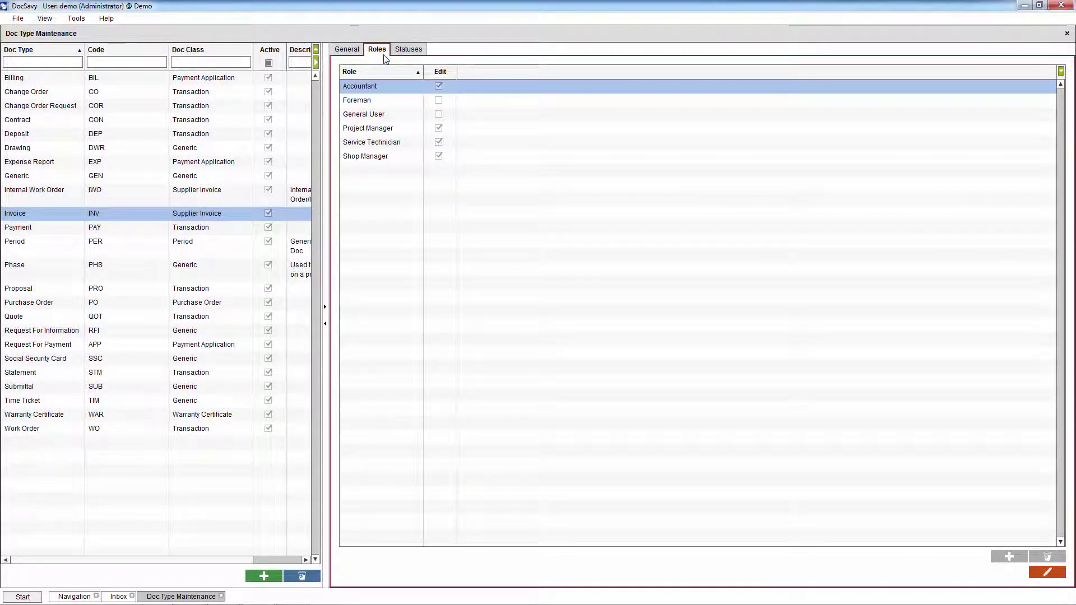
# Step: Add the Vehicle Mechanic role to the Invoice doc type and enable Edit for it
pyautogui.click(1039, 575)
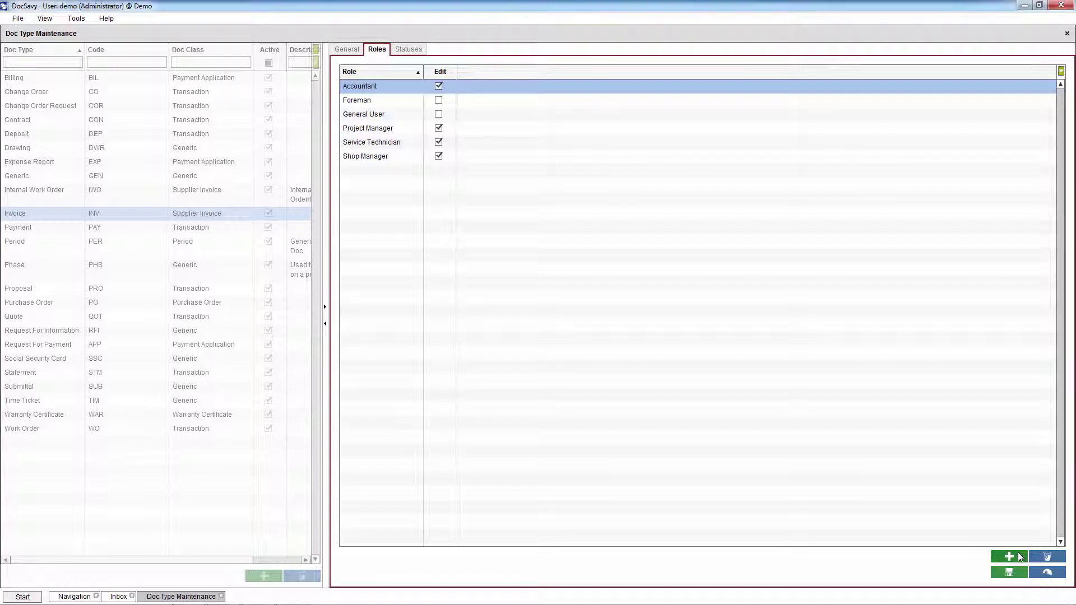
pyautogui.click(1018, 555)
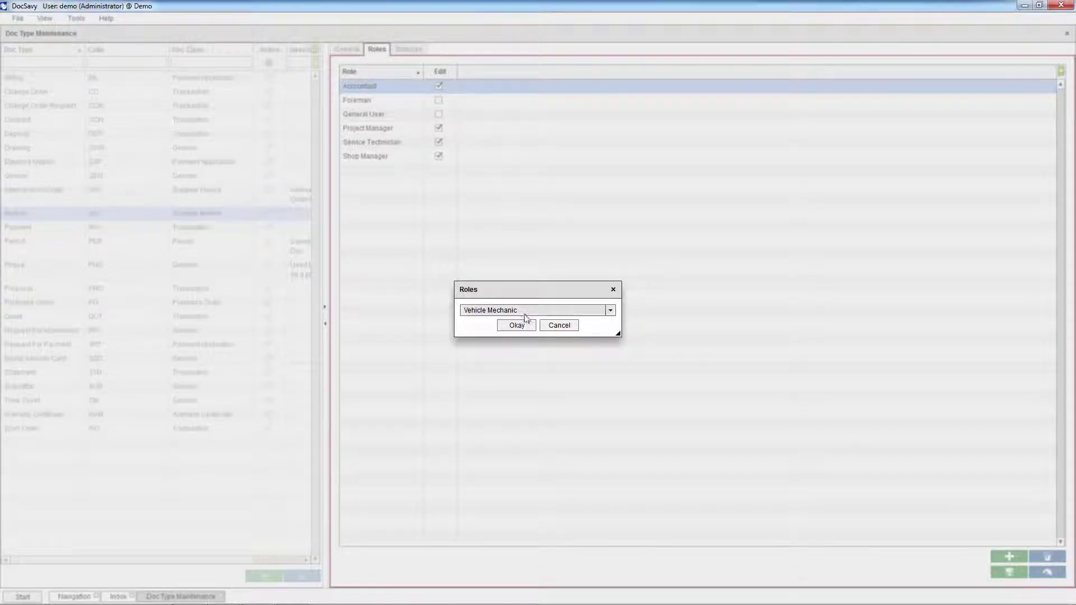
pyautogui.click(528, 309)
pyautogui.click(527, 321)
pyautogui.click(527, 326)
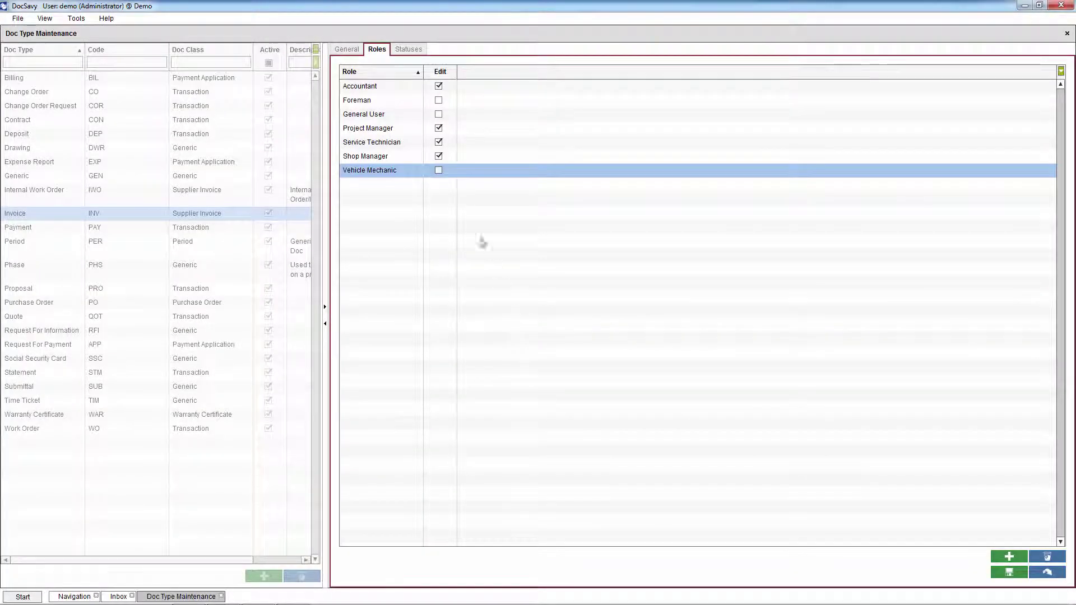
pyautogui.click(437, 171)
# Step: Show the Active column in the status list of the Invoice doc type
pyautogui.click(409, 50)
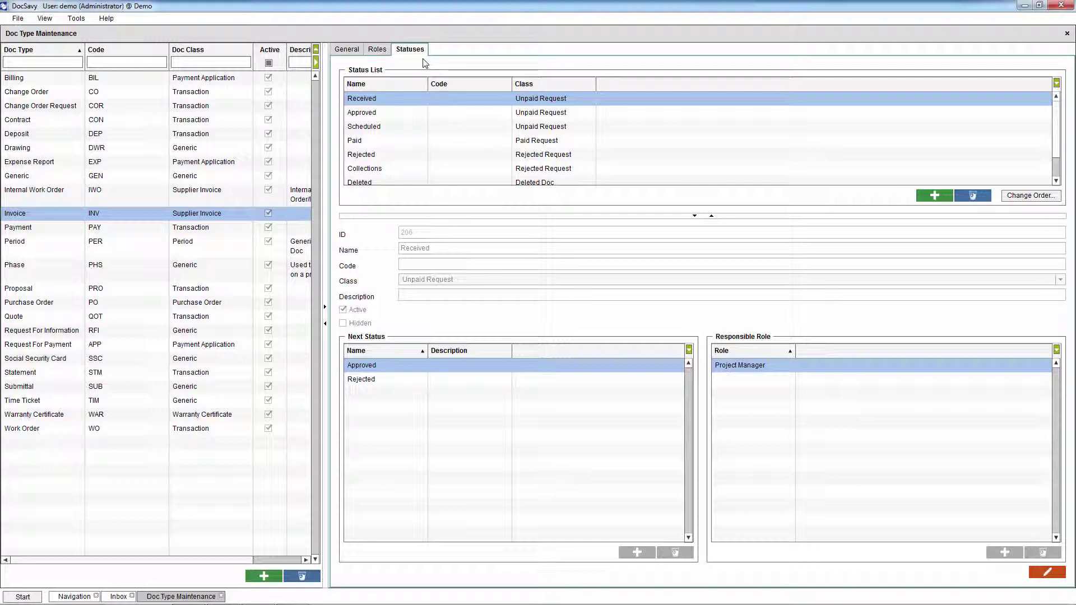
pyautogui.rightClick(434, 88)
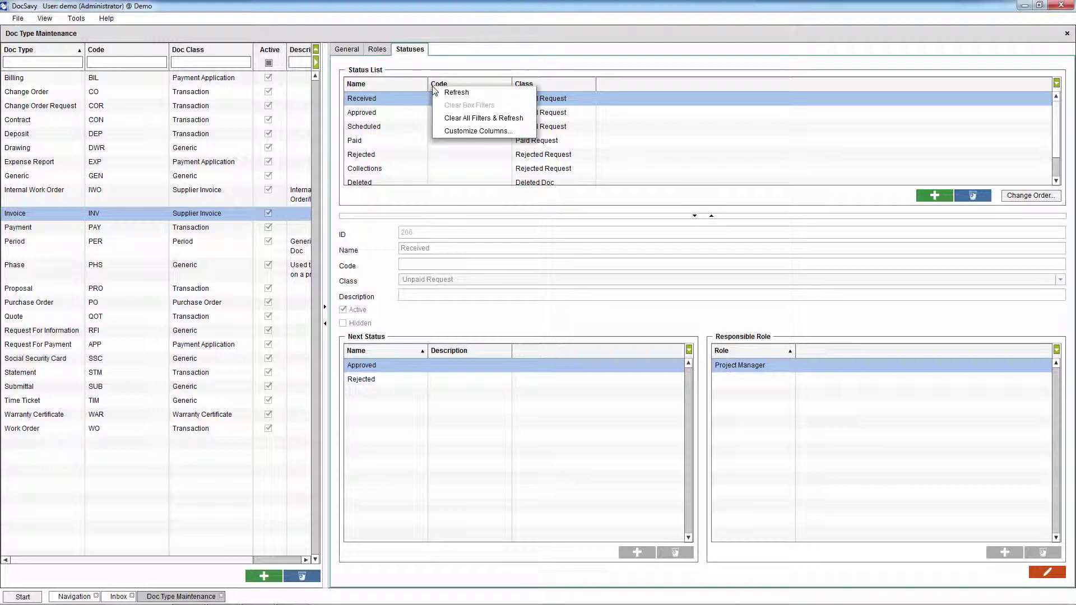
pyautogui.click(449, 131)
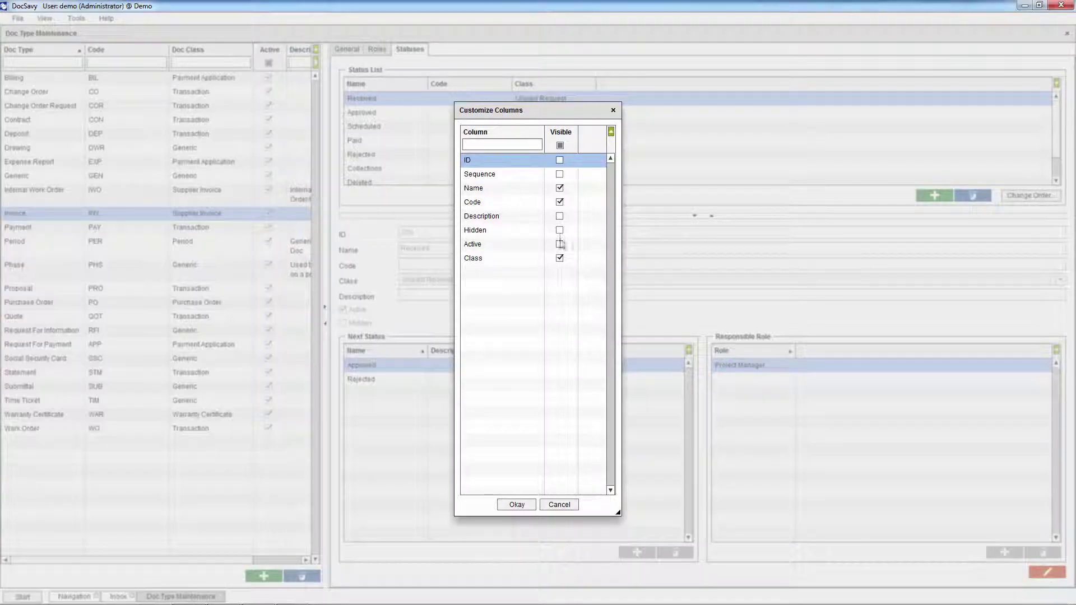
pyautogui.click(560, 244)
pyautogui.click(560, 244)
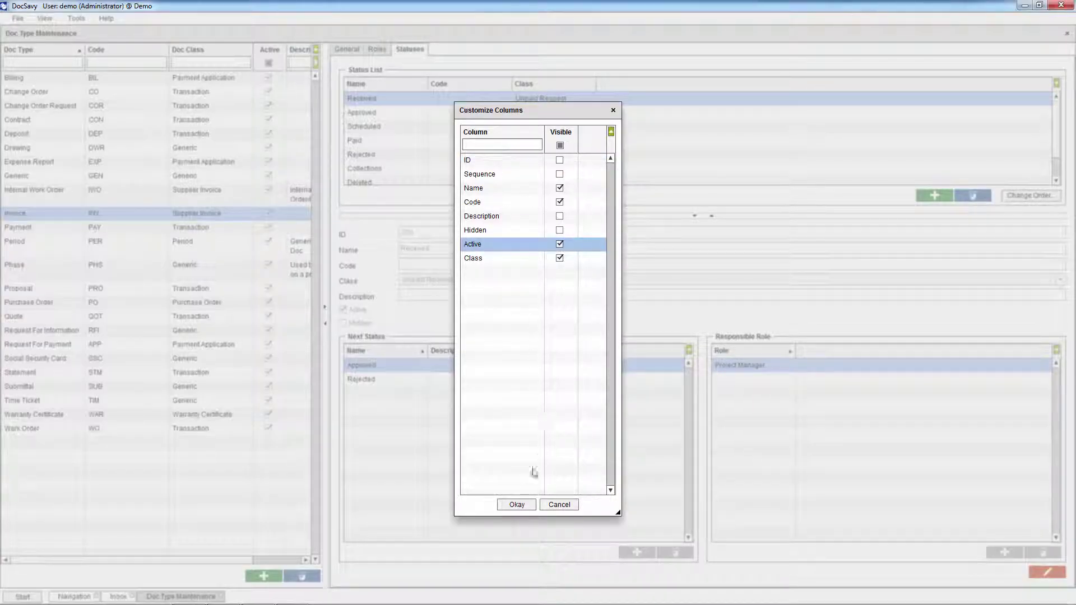
pyautogui.click(516, 504)
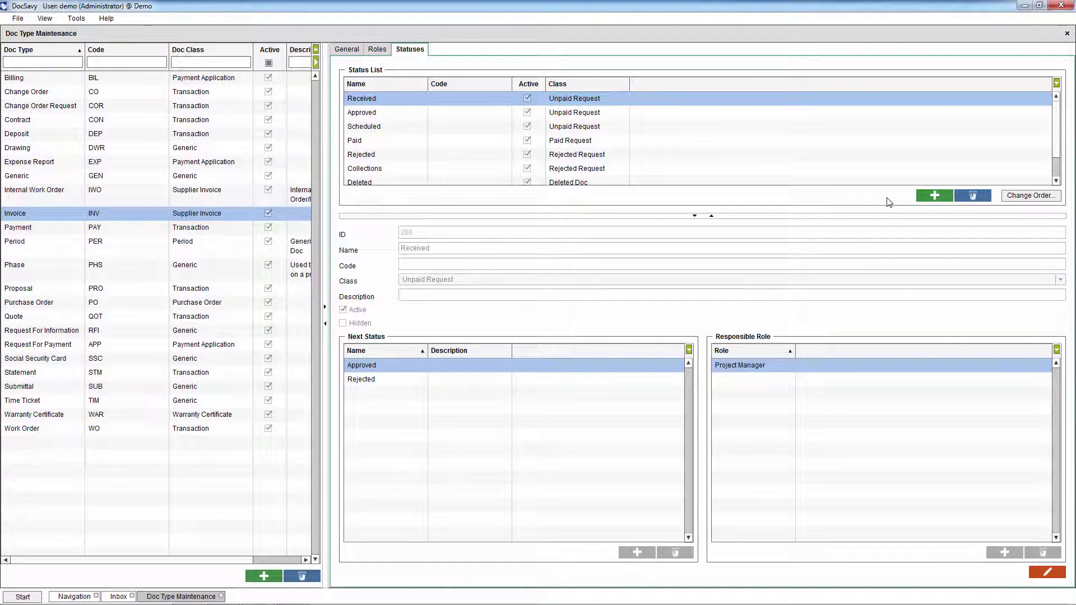
# Step: Start a new Invoice status and examine its Name, Code, Class, Description, Active and Hidden fields, including the available class options
pyautogui.click(921, 197)
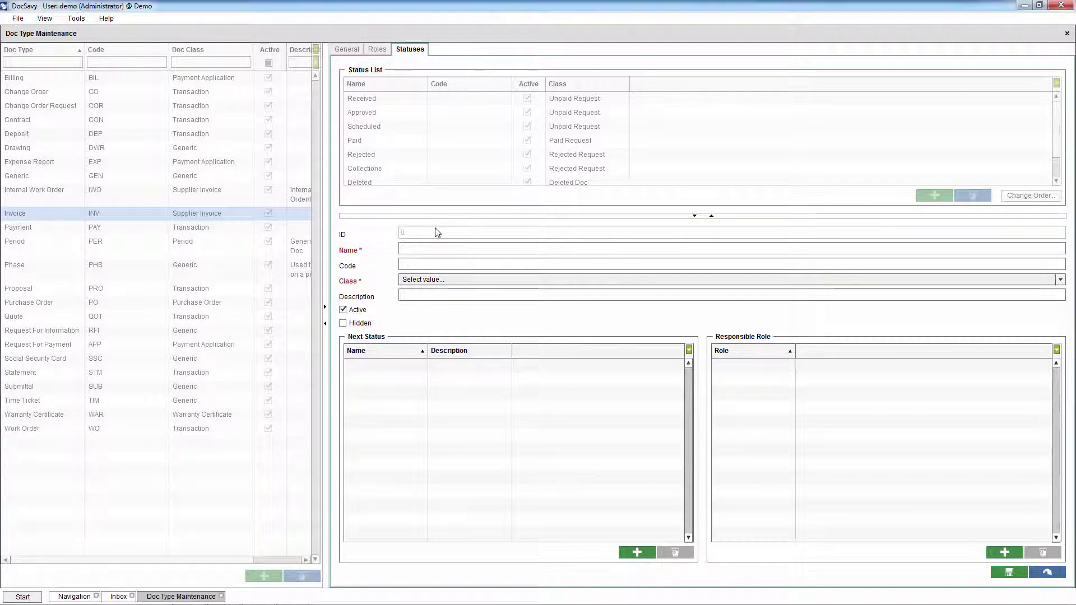
pyautogui.click(421, 251)
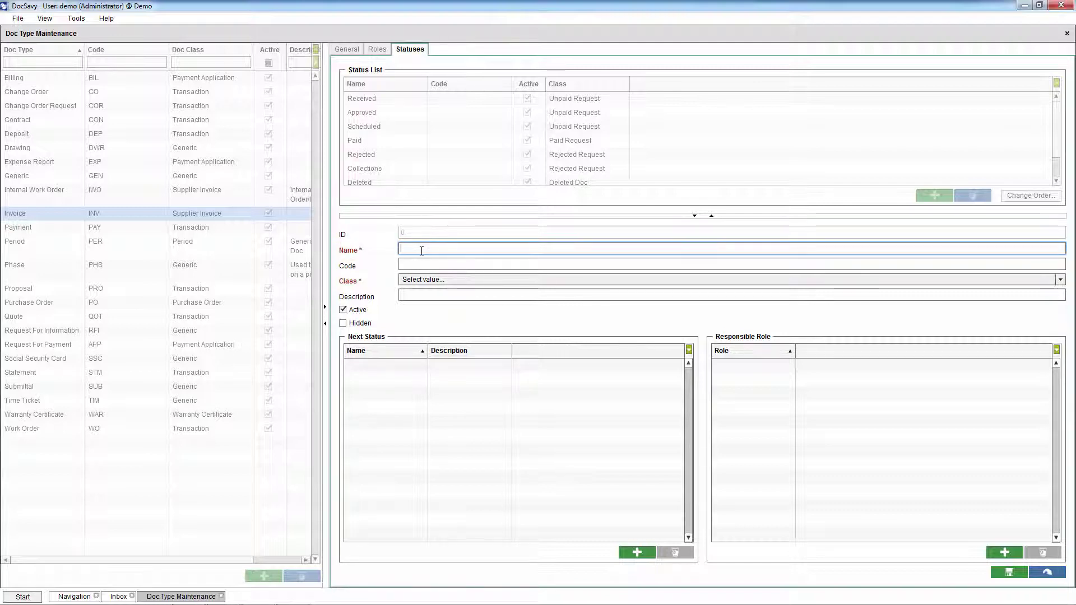
pyautogui.click(412, 265)
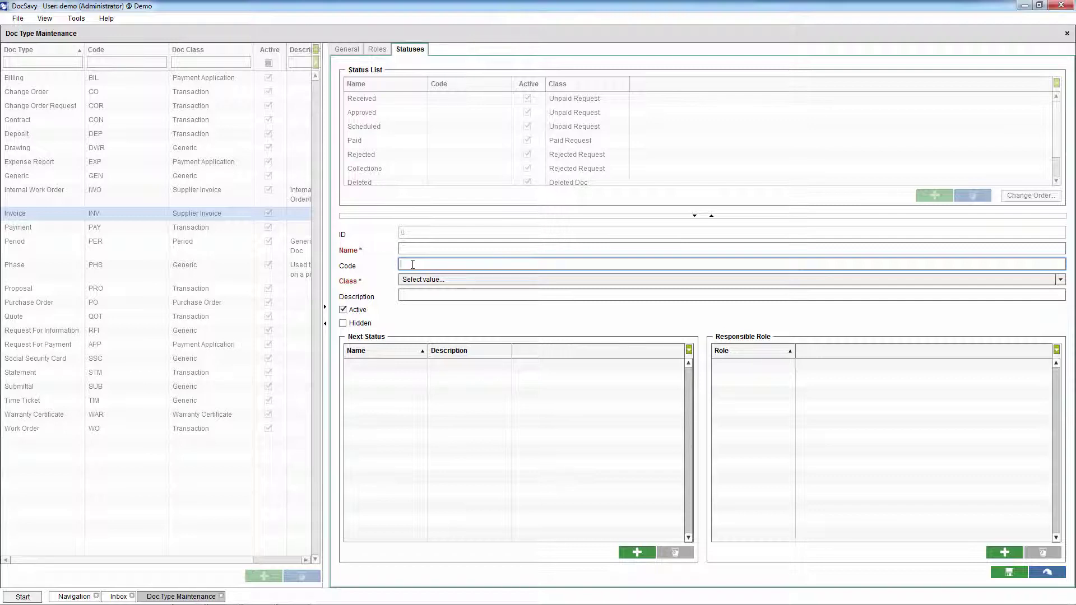
pyautogui.click(413, 279)
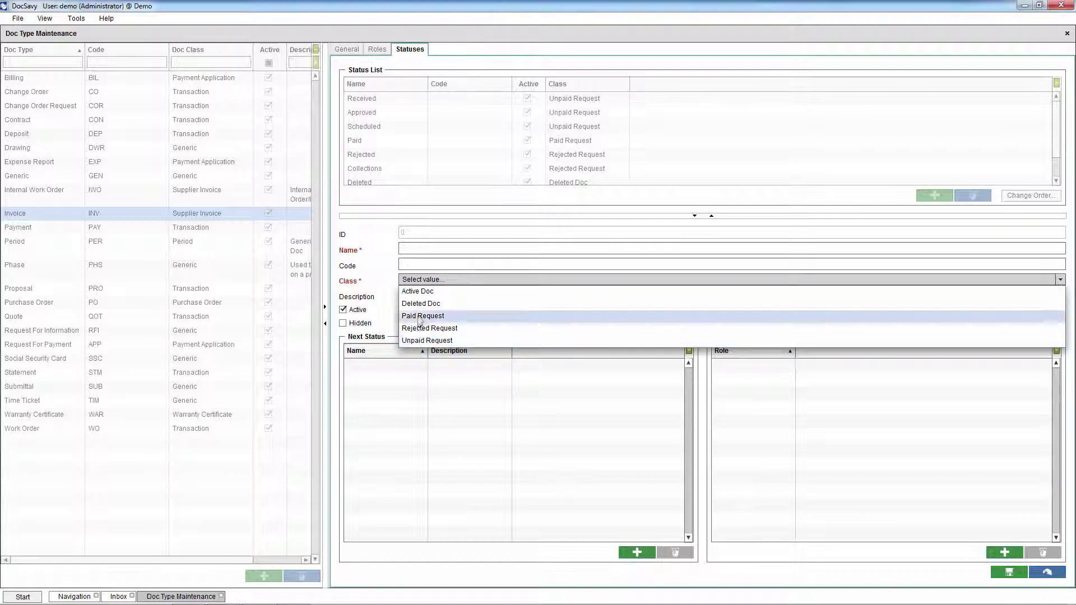
pyautogui.click(435, 282)
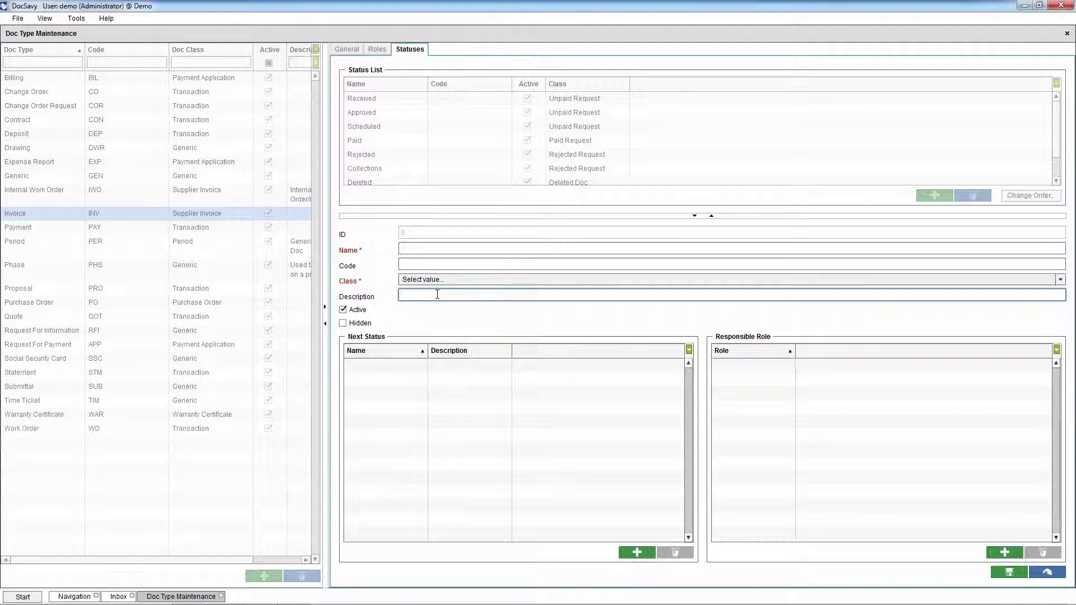
pyautogui.click(374, 324)
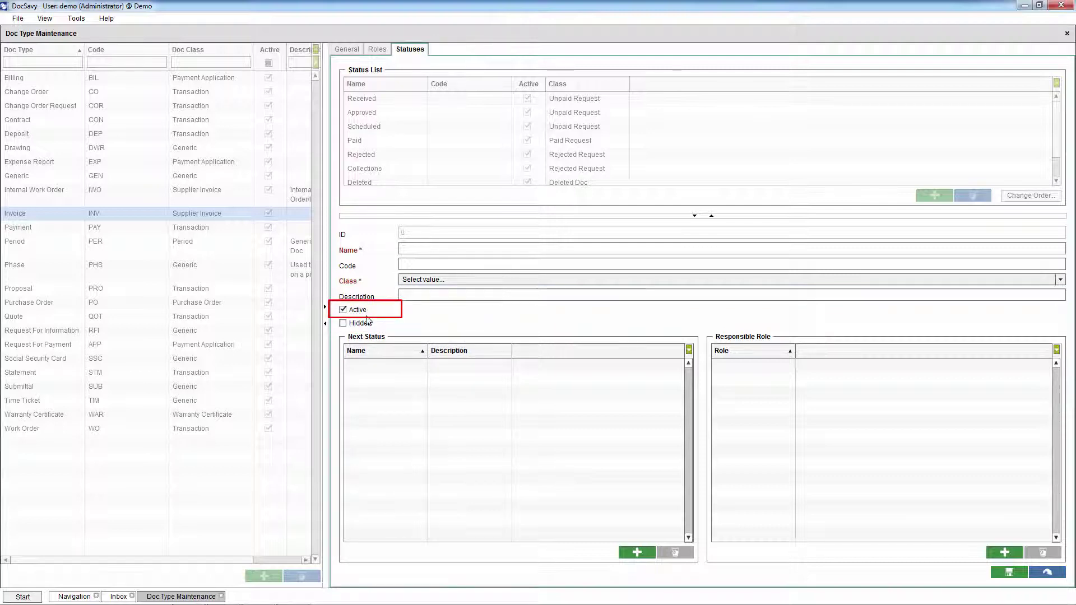
pyautogui.click(363, 313)
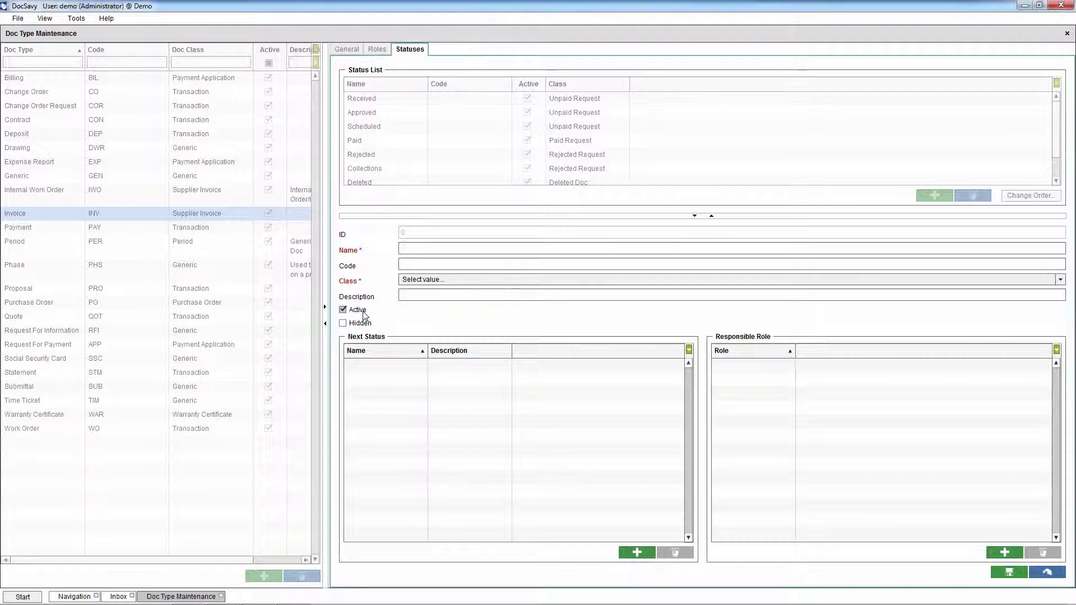
pyautogui.click(364, 315)
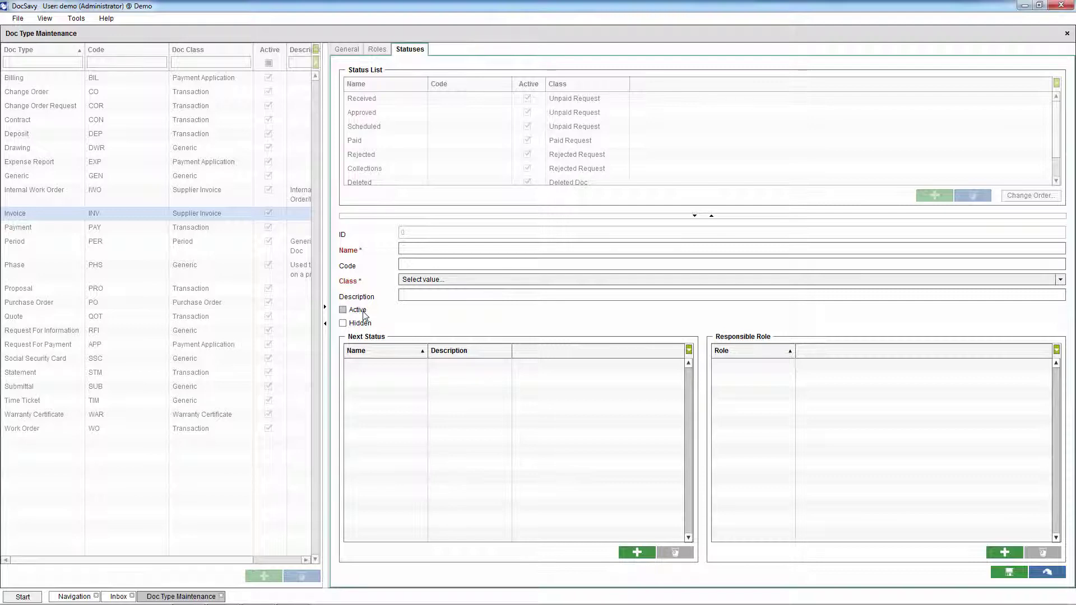